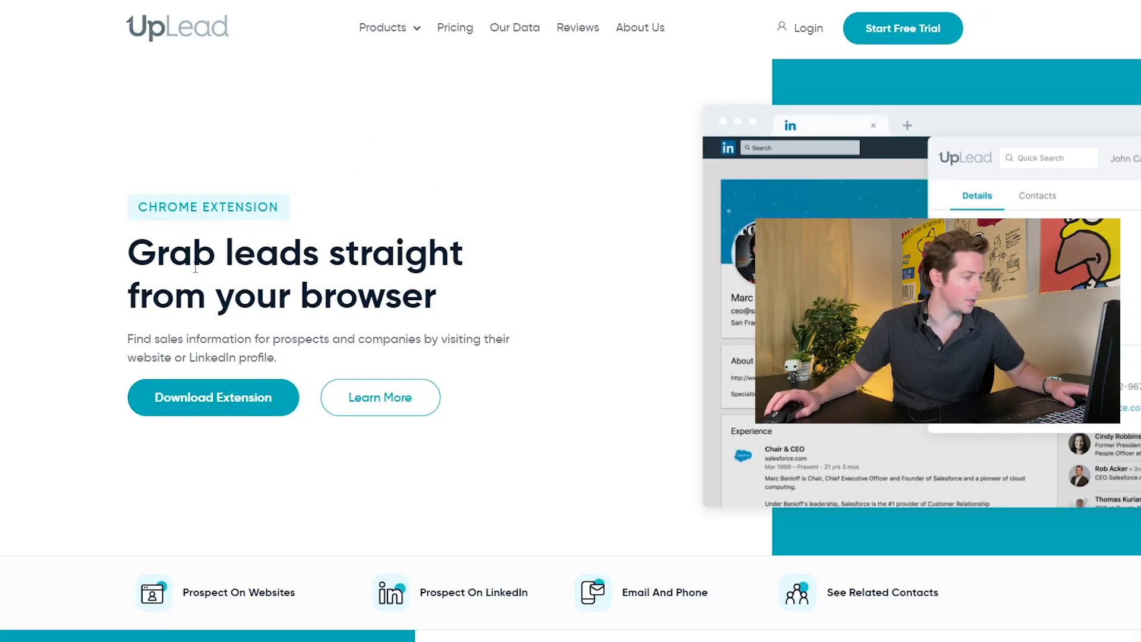
Add the Uplead - Find Emails extension to Chrome and begin entering the login username.
drag(136, 265, 513, 302)
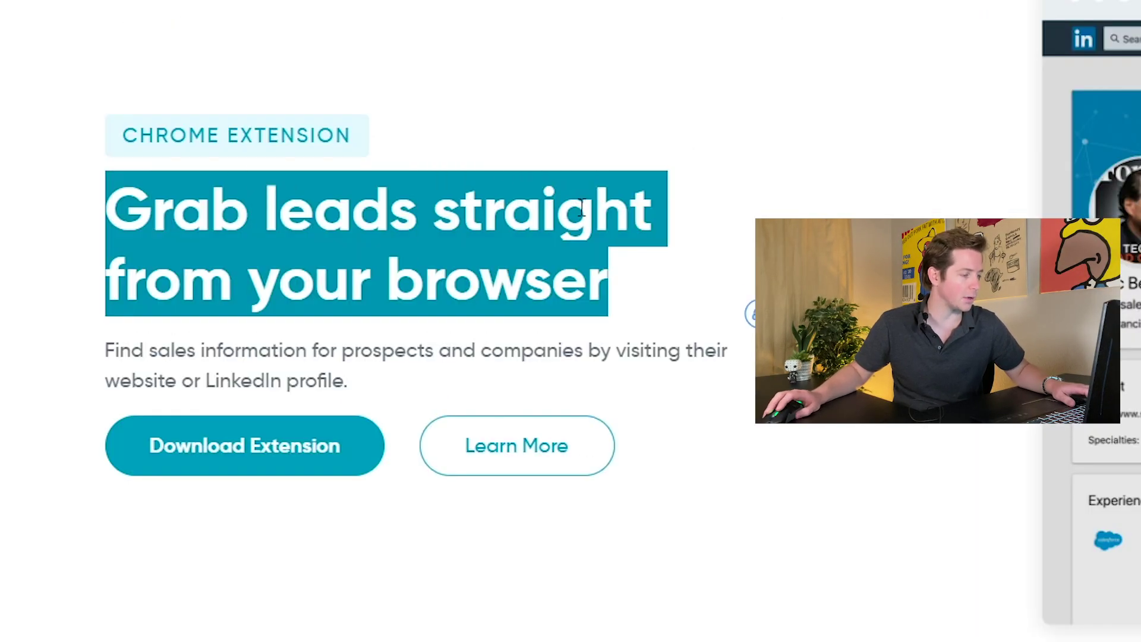
click(262, 463)
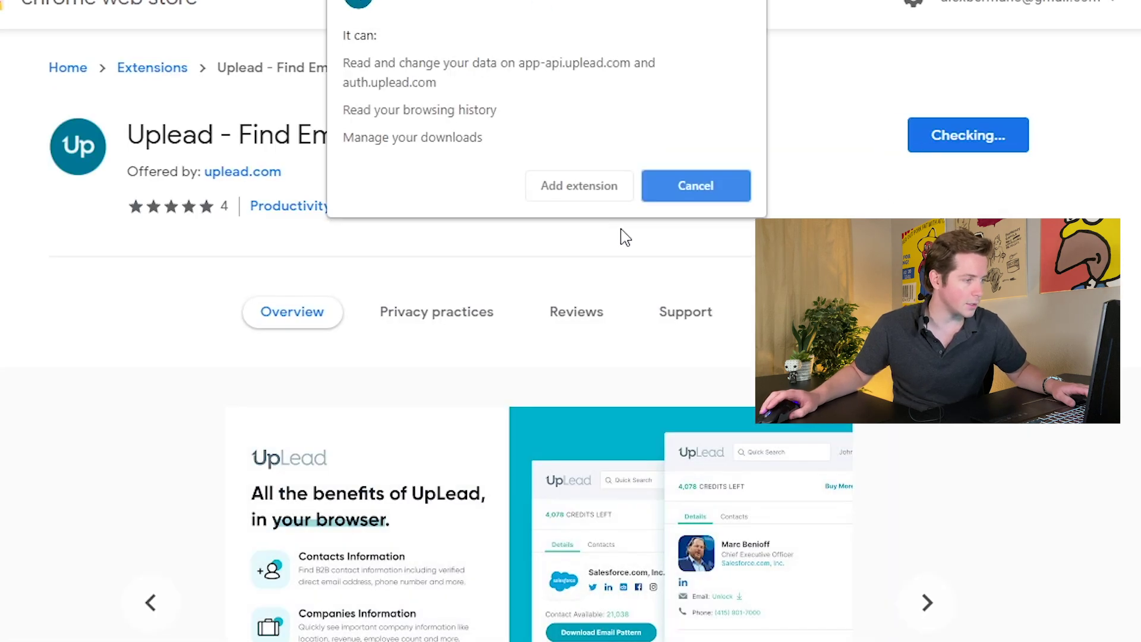
click(610, 196)
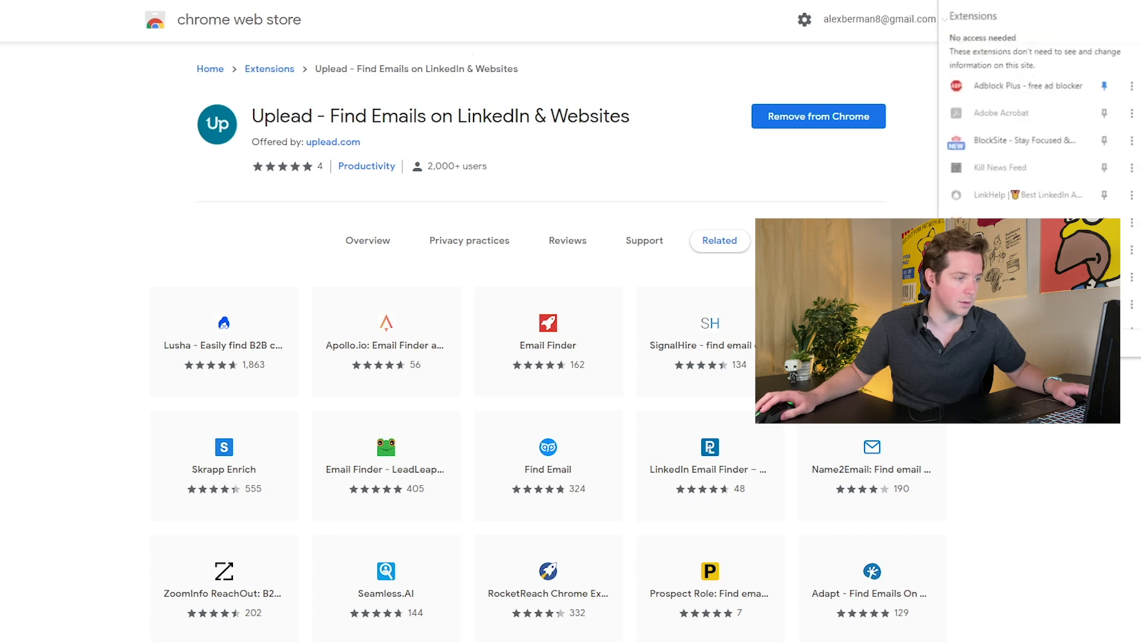
scroll(1027, 64, down, 4)
click(1004, 233)
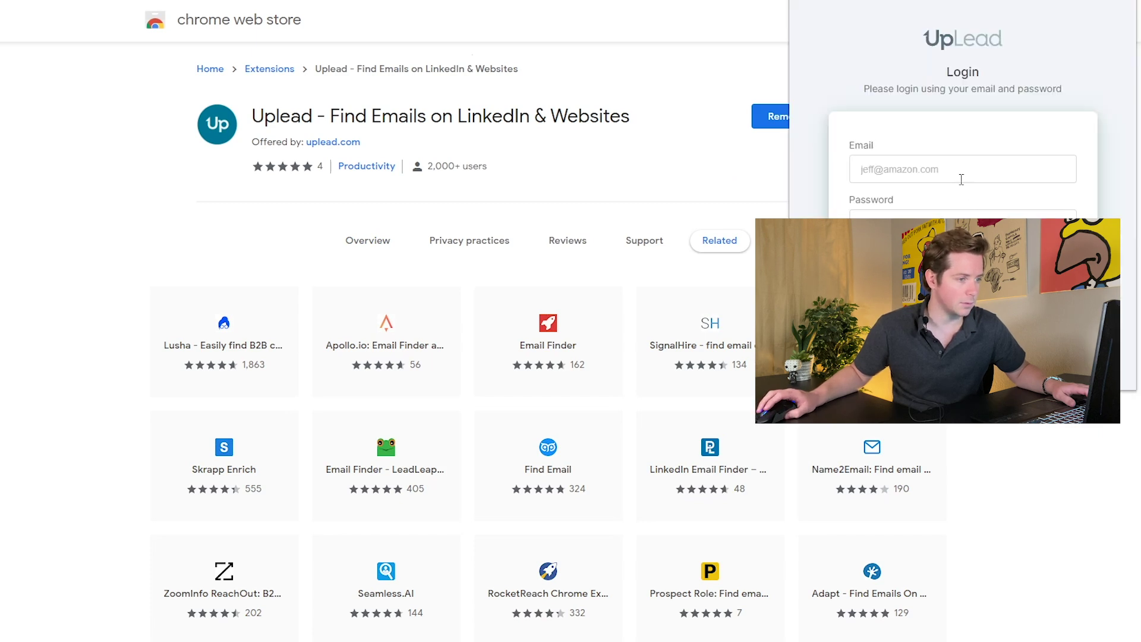
text(alex)
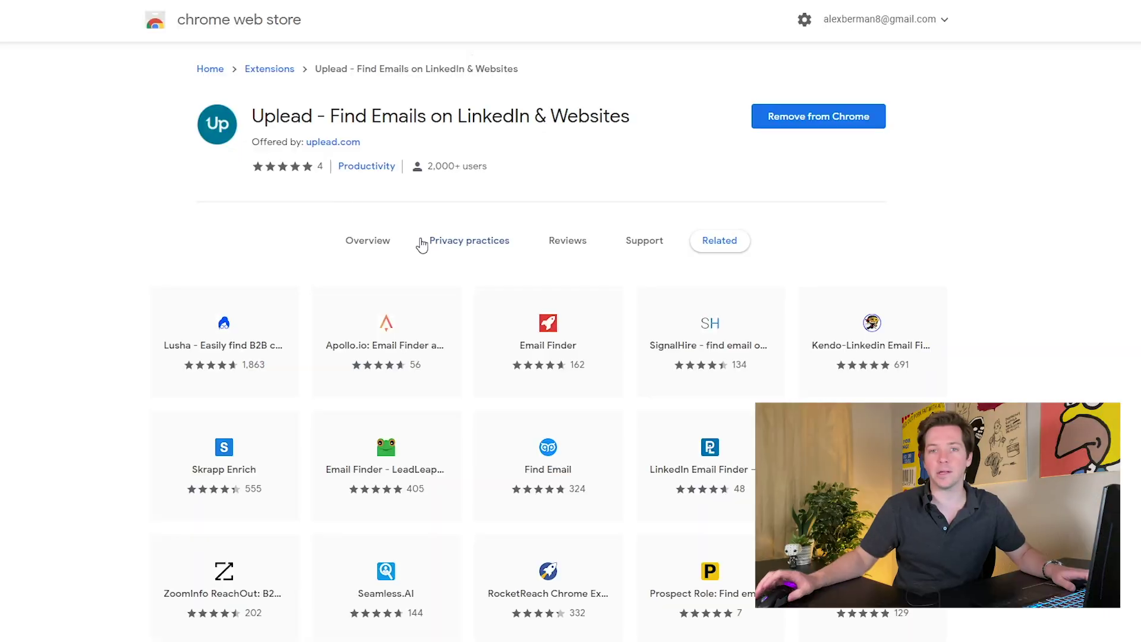
Load zynga.com in a new browser tab.
key(ctrl+t)
text(zynga.com)
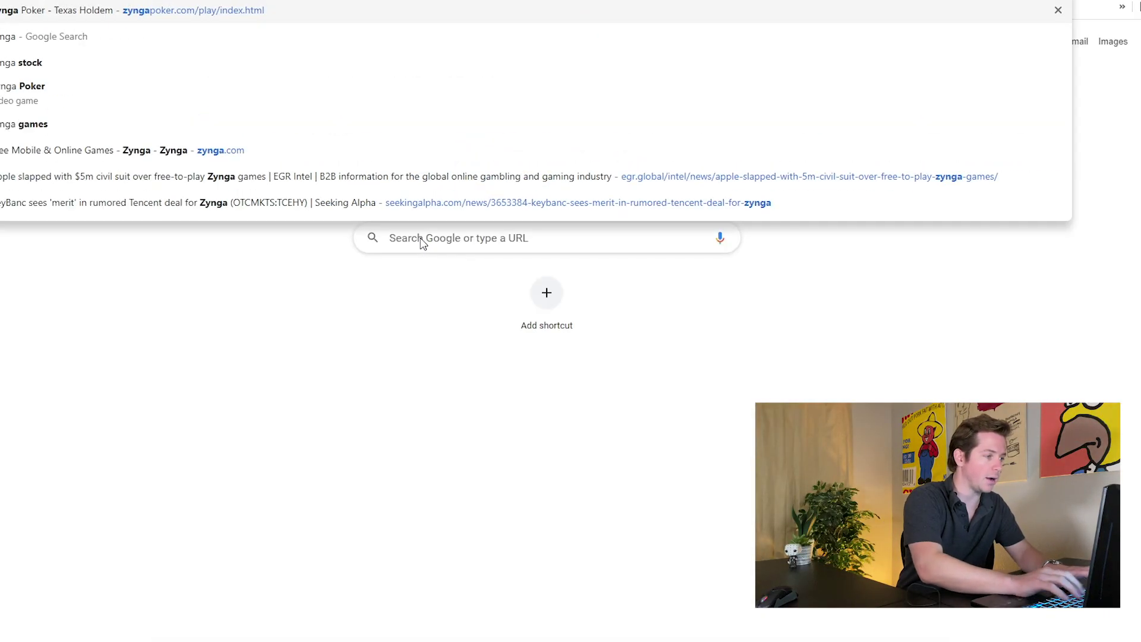
key(Return)
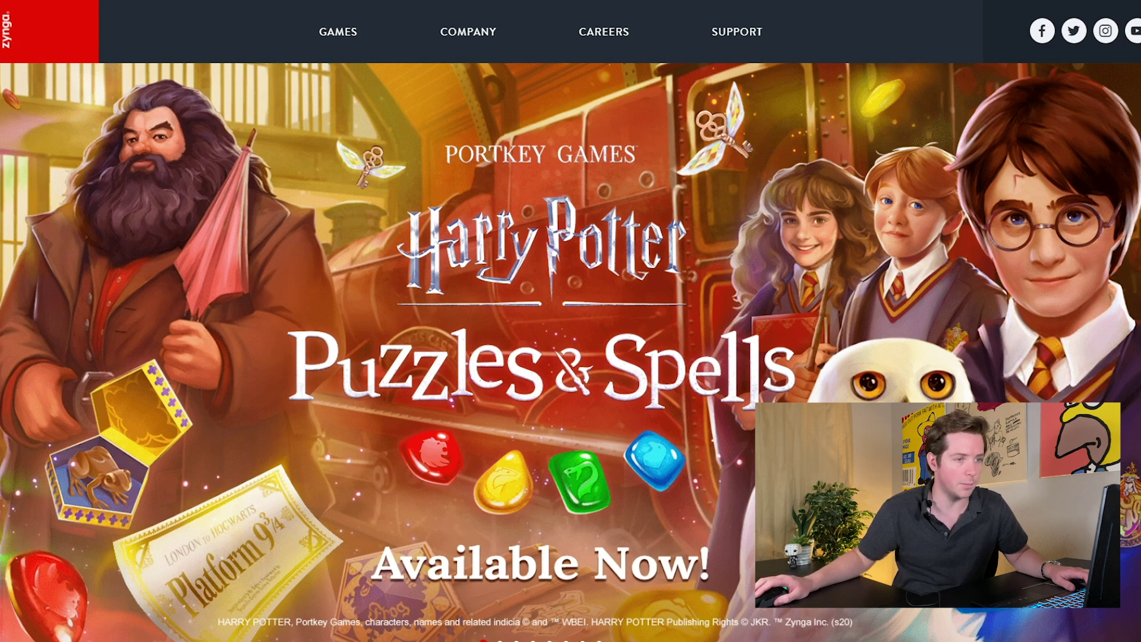
Bring up UpLead's Zynga company details and review them, including the revenue range.
scroll(1029, 262, down, 3)
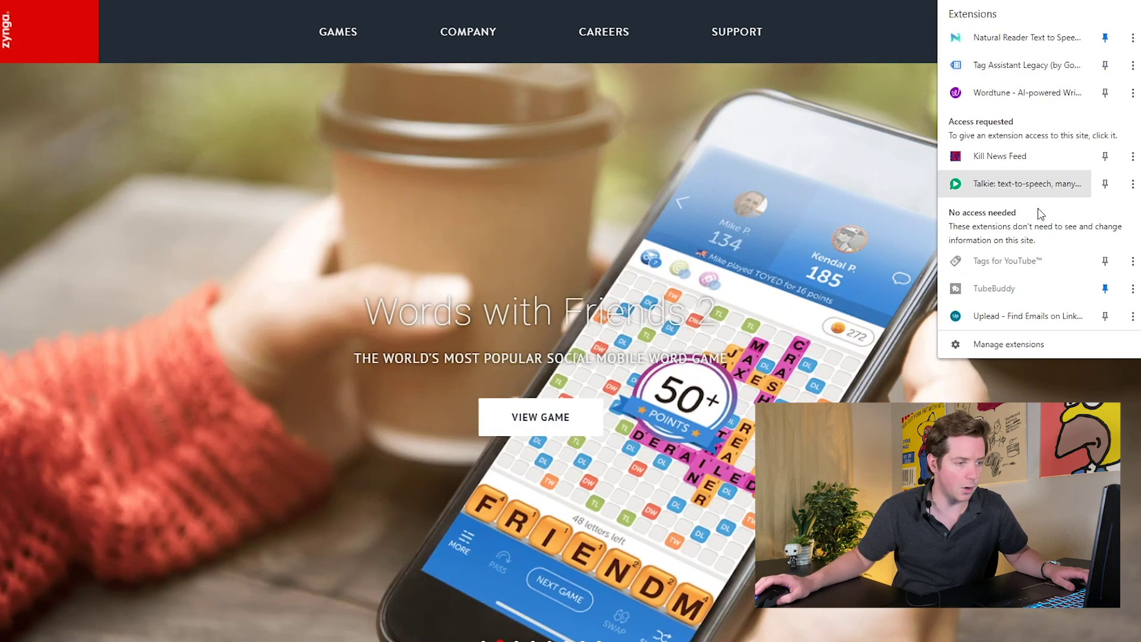
click(1028, 316)
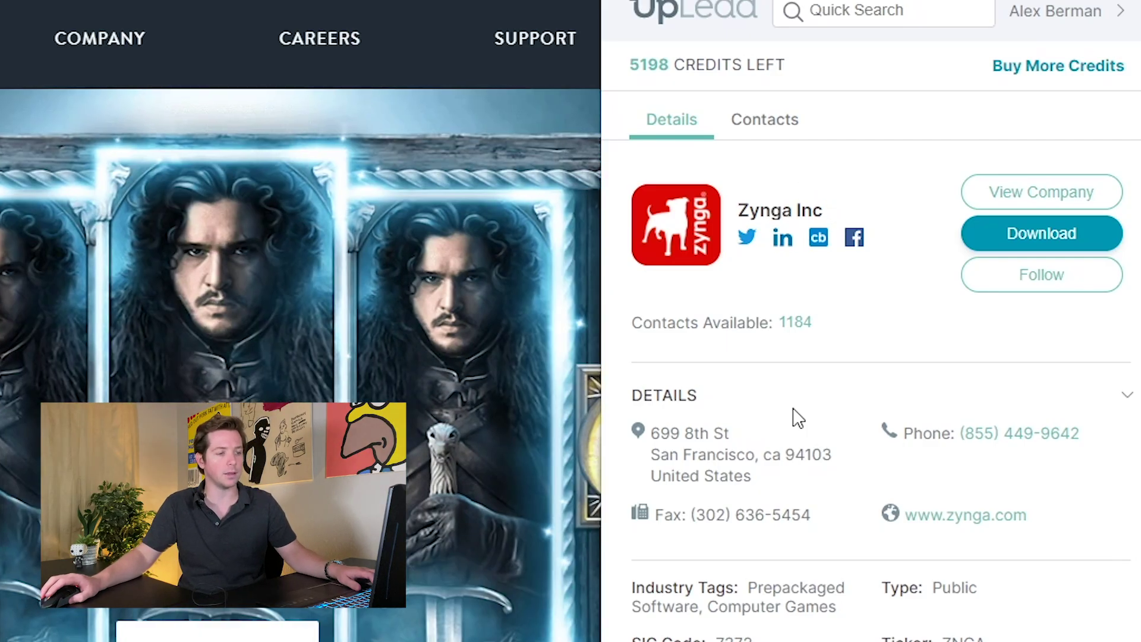
scroll(861, 368, down, 1)
scroll(892, 383, up, 1)
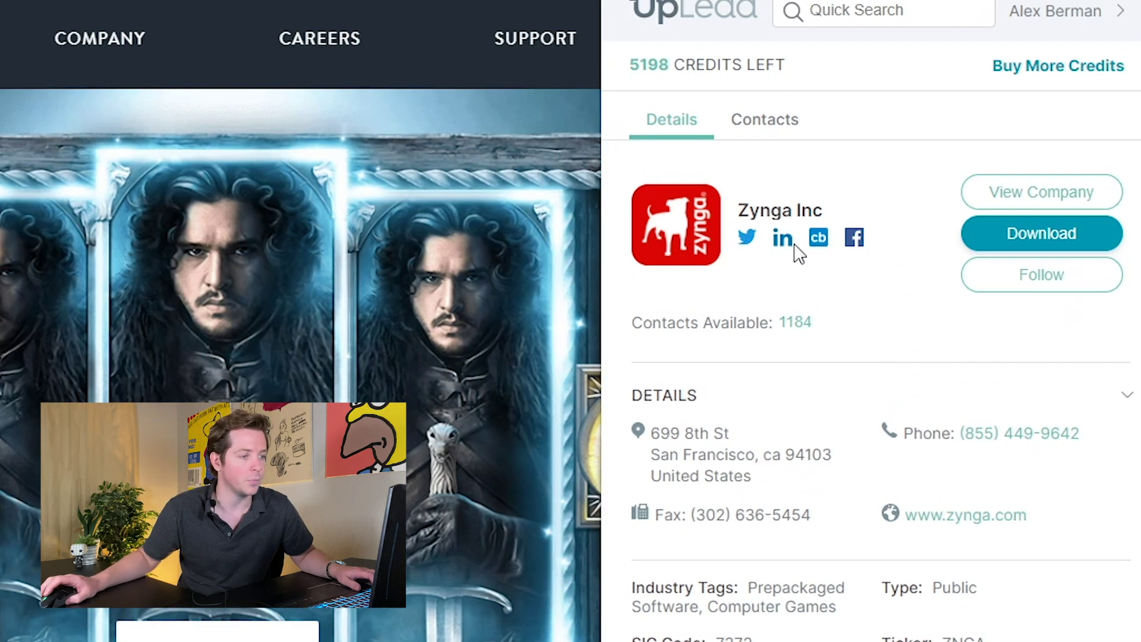
scroll(921, 321, down, 8)
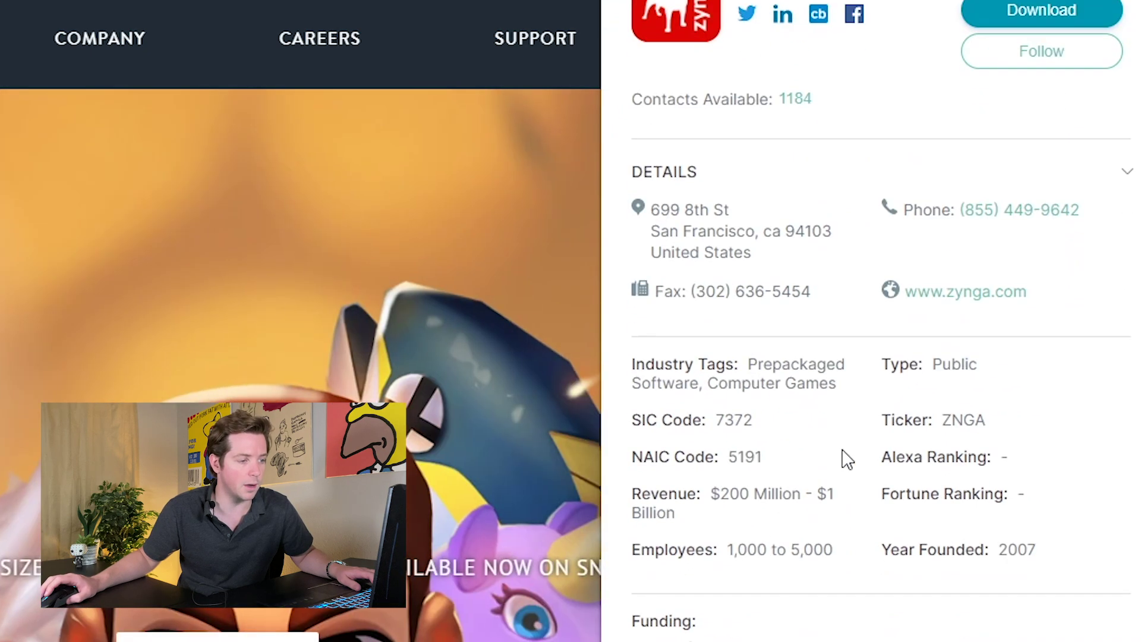
drag(739, 293, 794, 306)
scroll(820, 303, down, 5)
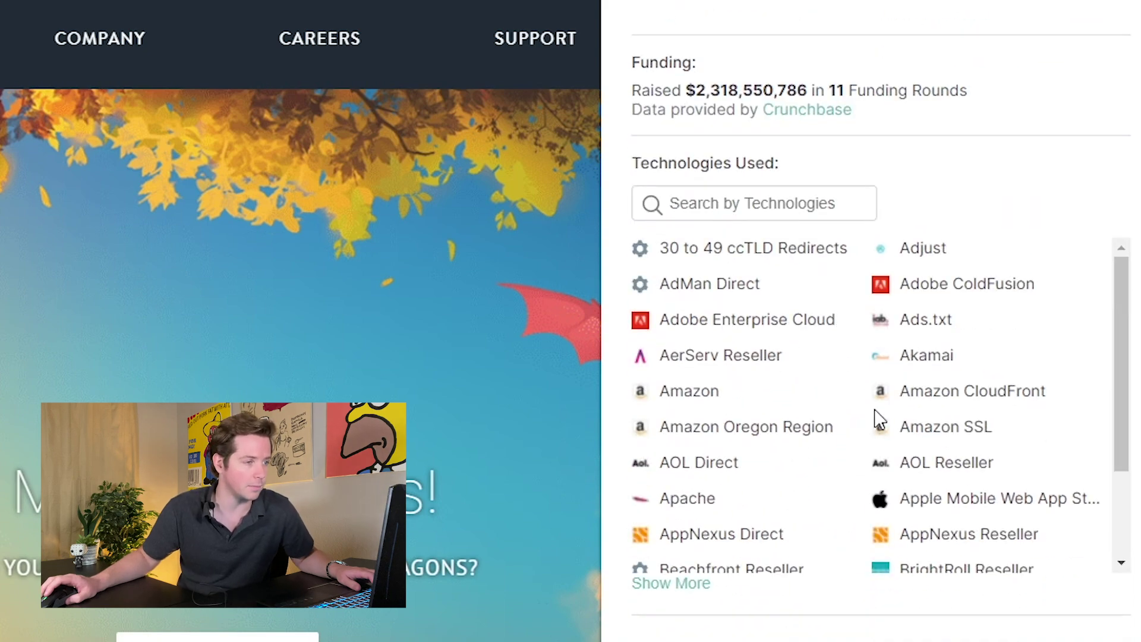
scroll(883, 373, down, 2)
scroll(885, 256, up, 15)
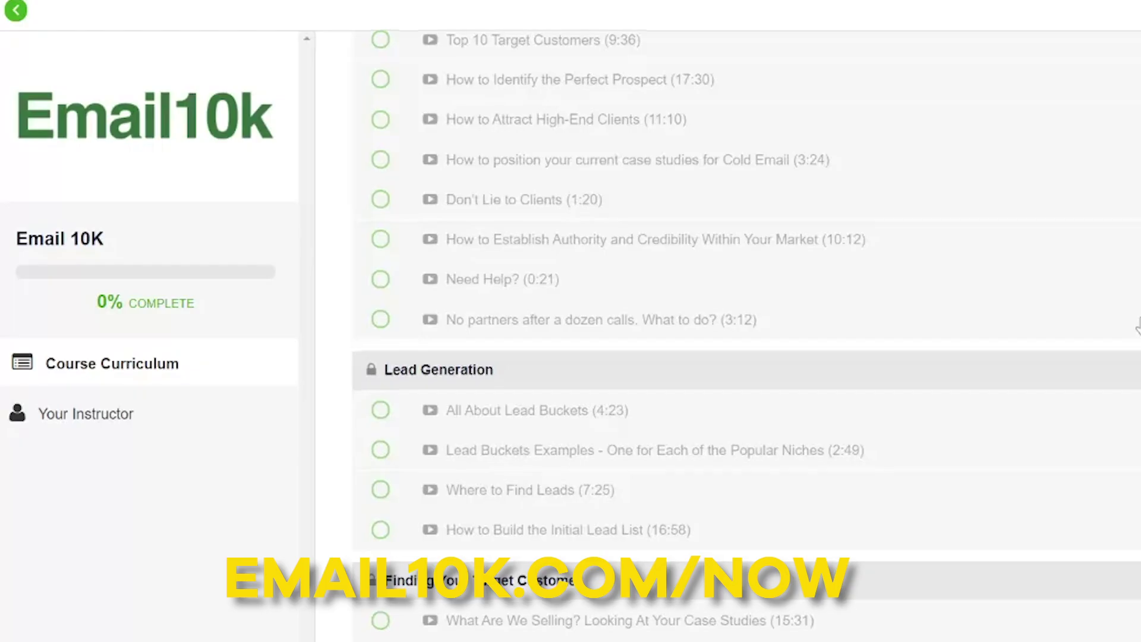
scroll(1136, 323, down, 8)
scroll(1135, 323, down, 15)
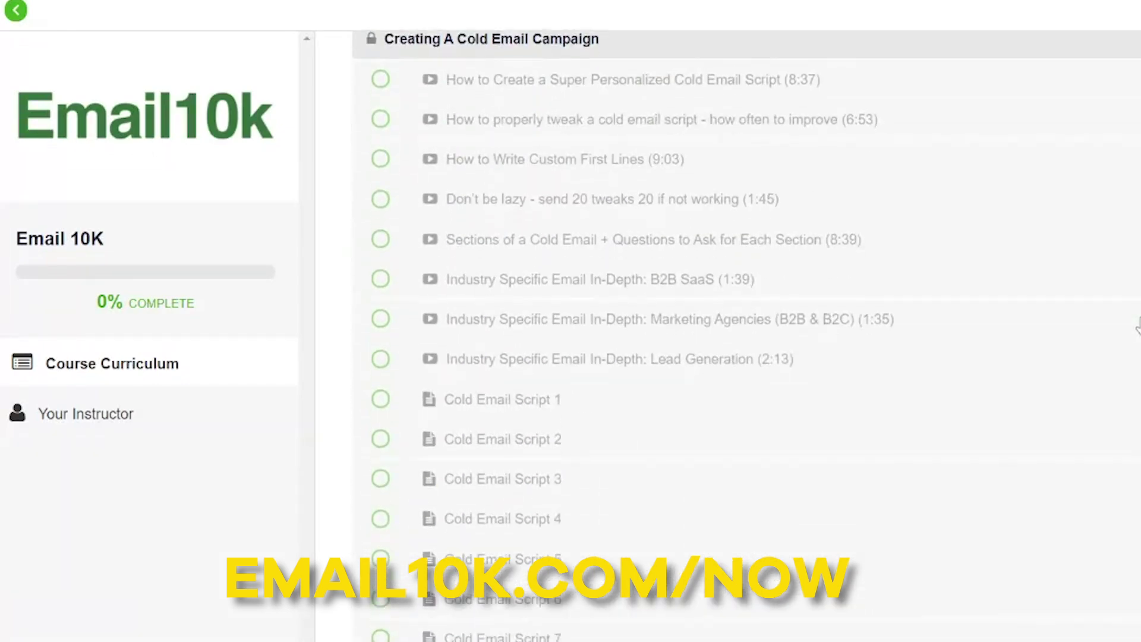
scroll(1138, 324, down, 3)
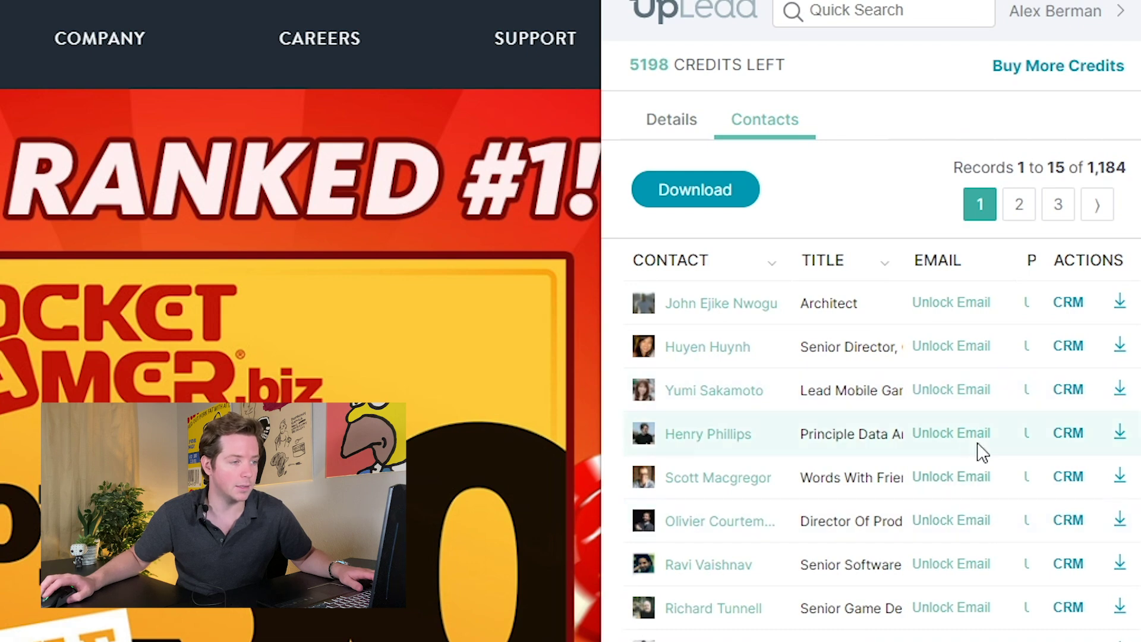
Browse Zynga's contacts and technologies, then return to its address, phone, fax and website details.
scroll(923, 323, down, 2)
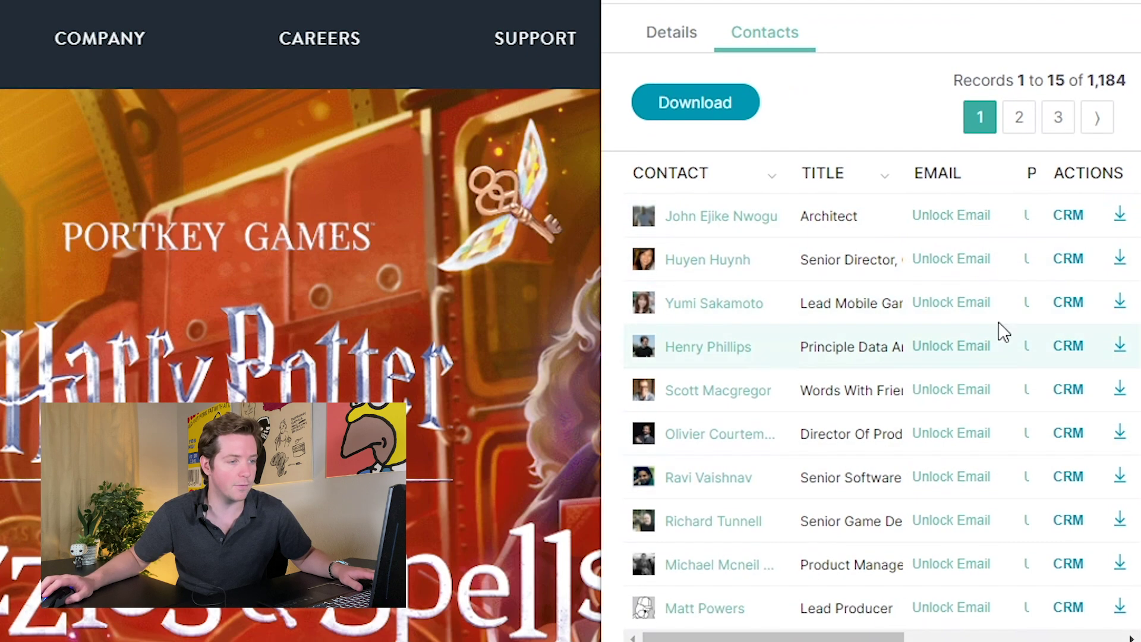
click(1120, 81)
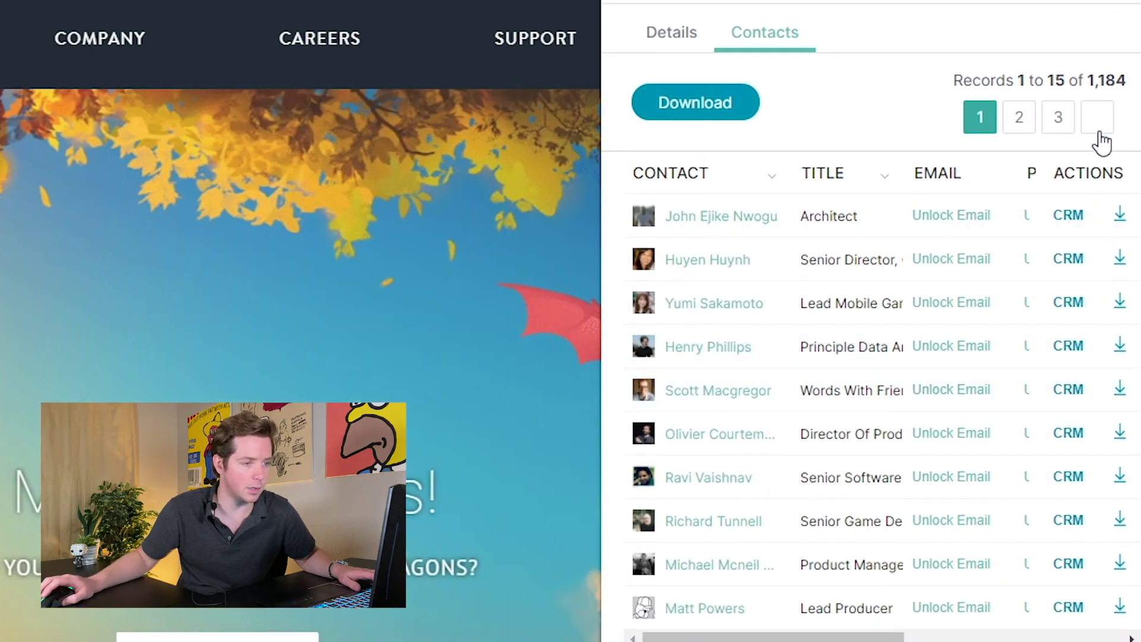
click(1097, 117)
scroll(799, 470, down, 2)
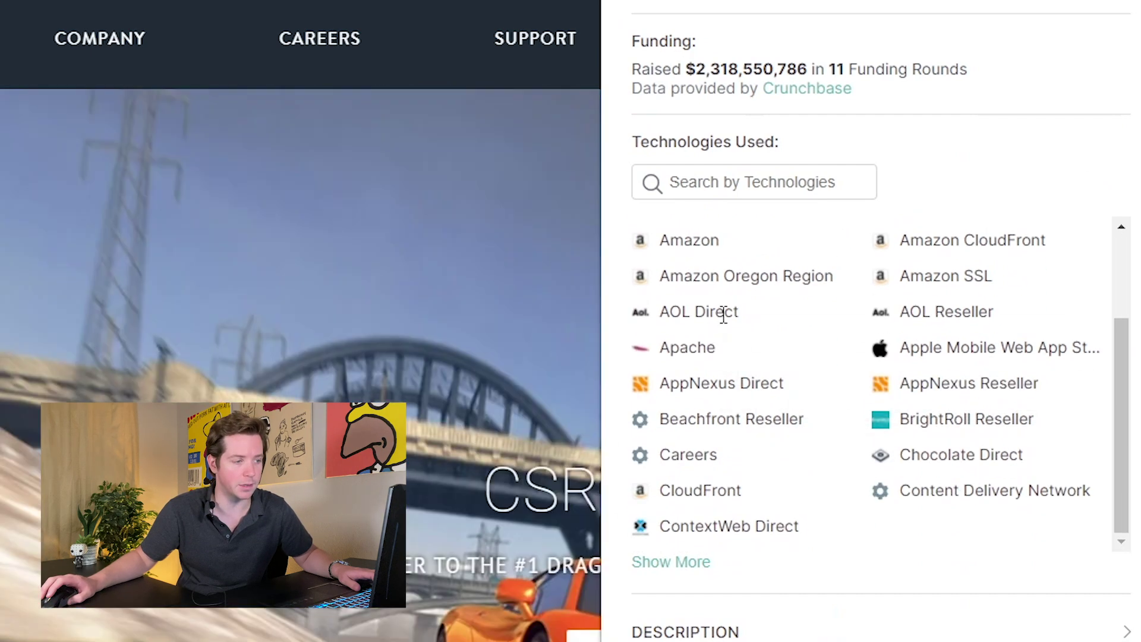
mouse_move(735, 310)
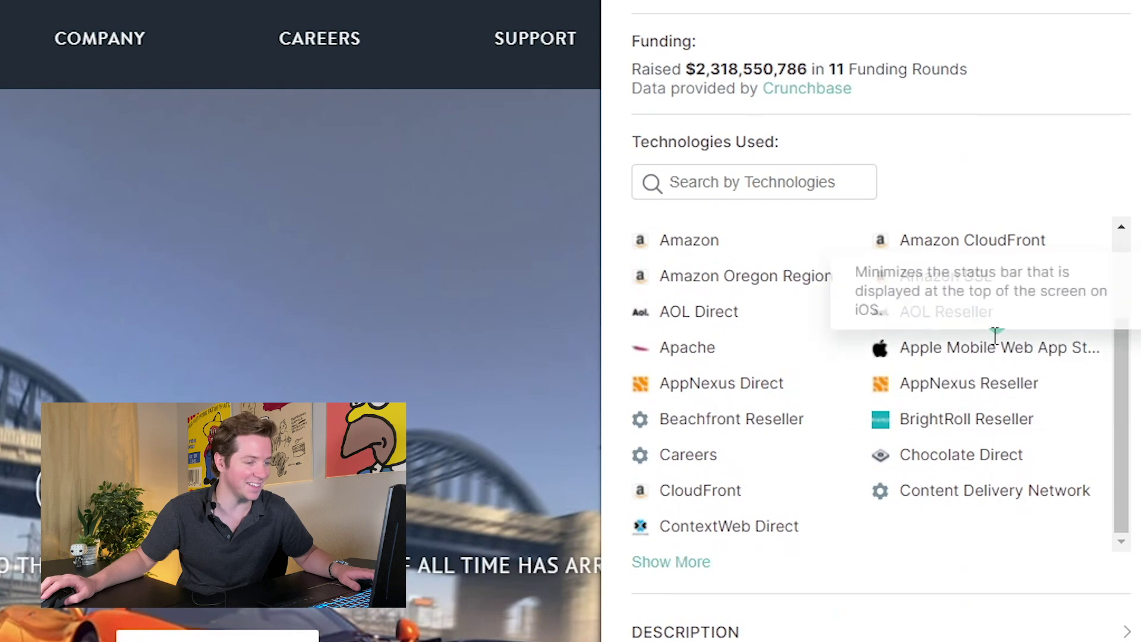
scroll(1005, 315, up, 2)
scroll(1007, 294, up, 2)
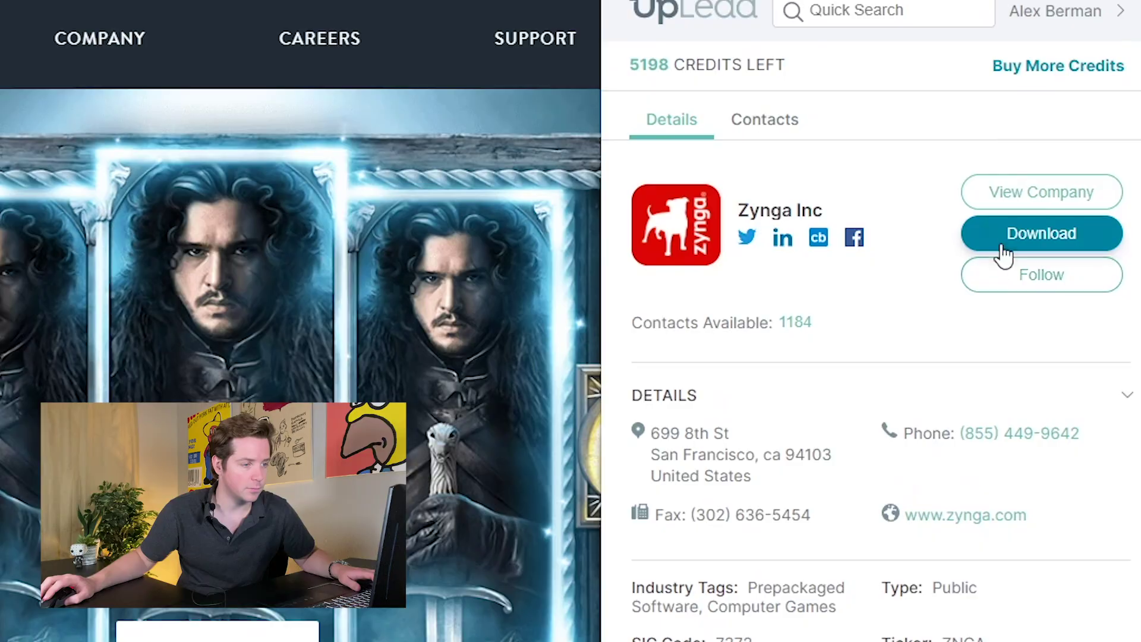
Export Zynga's company data to Excel, review row 2, and dismiss the Microsoft 365 prompt.
click(1010, 245)
click(872, 225)
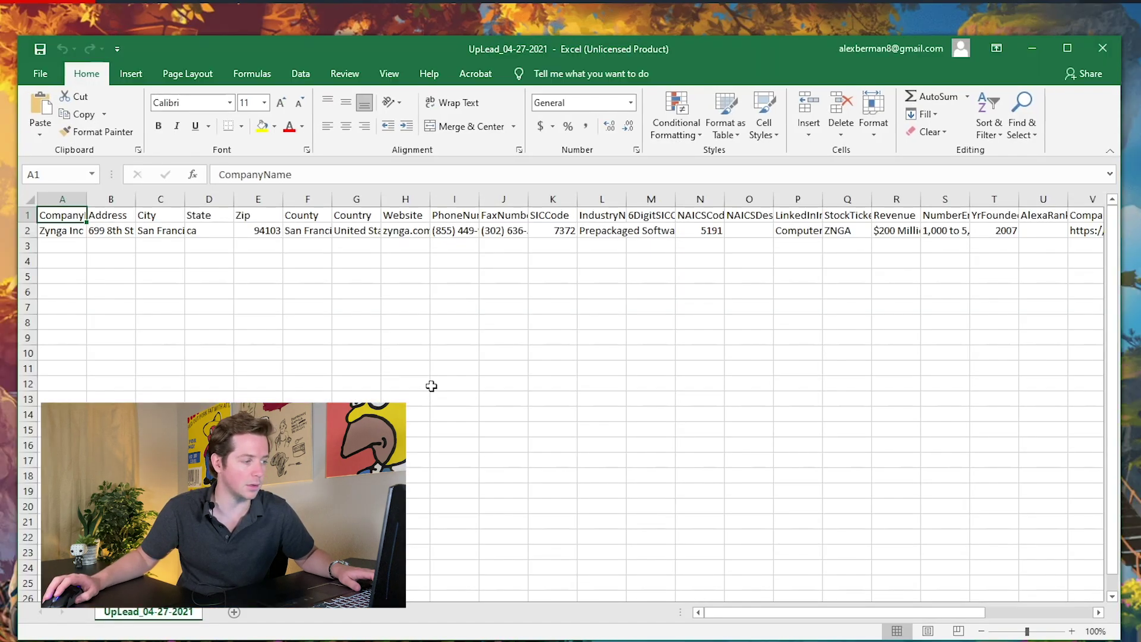
drag(76, 234, 1100, 235)
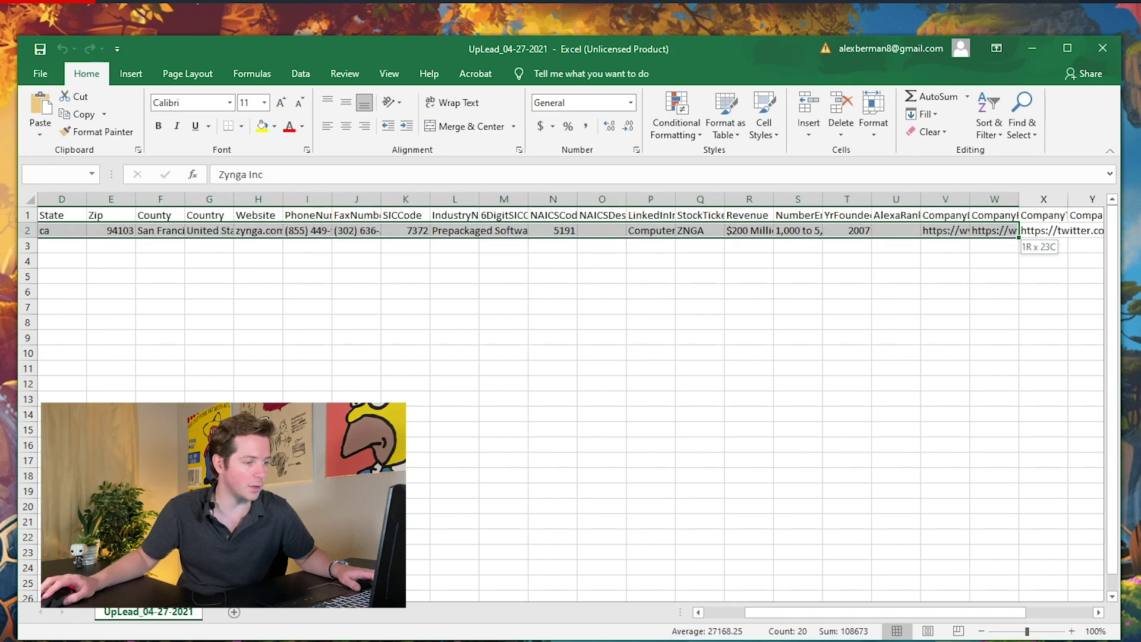
click(933, 102)
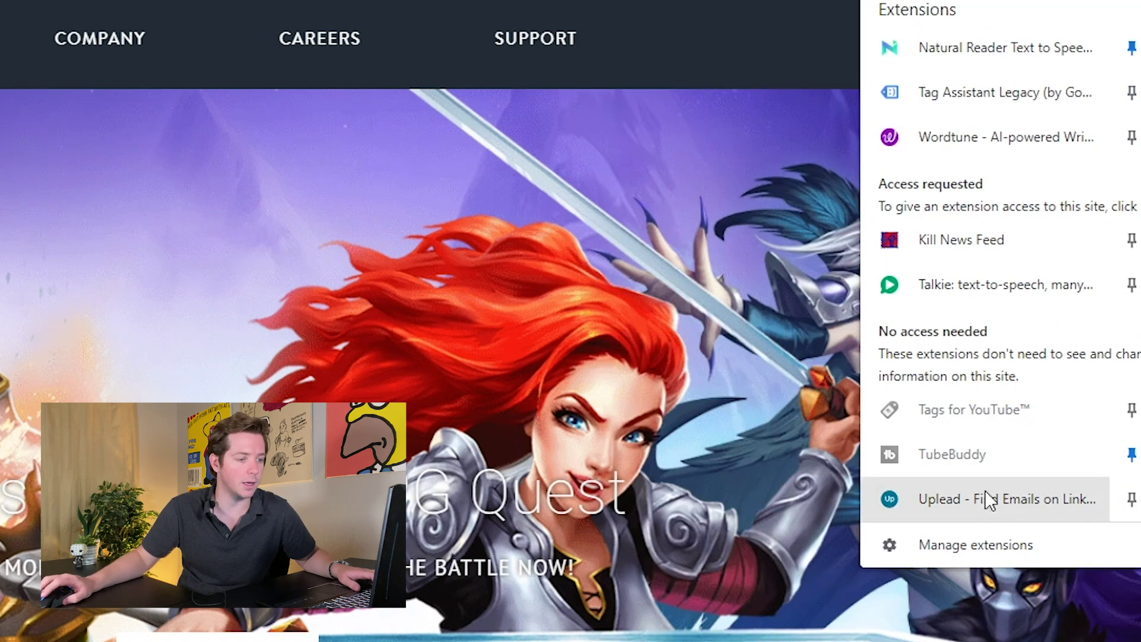
Reopen UpLead on zynga.com and unlock another Zynga contact's email address.
click(985, 490)
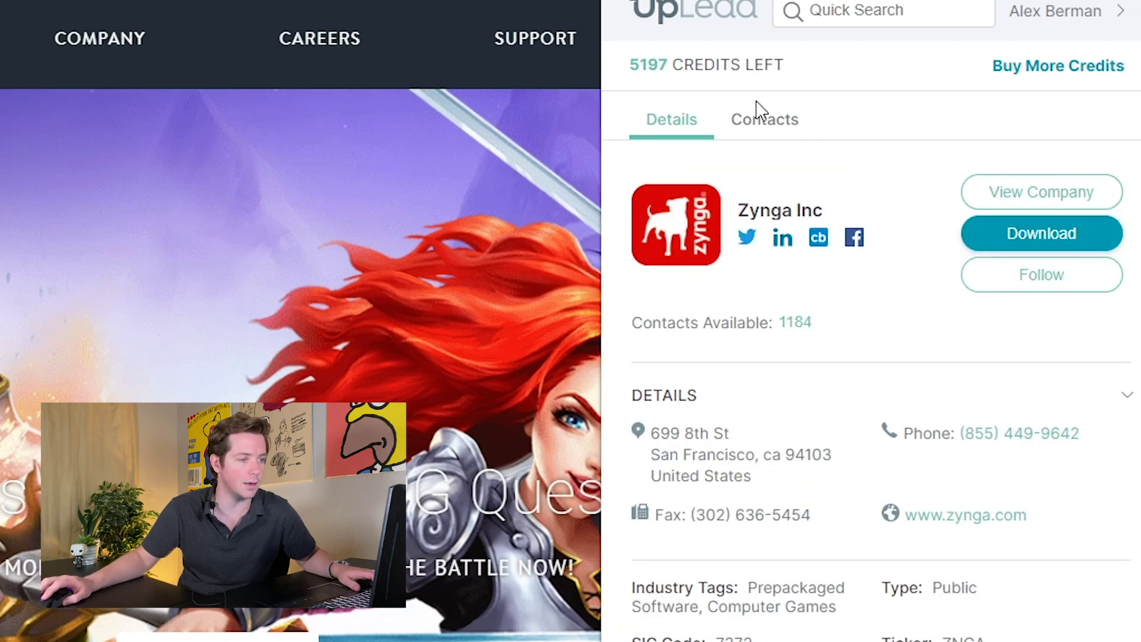
drag(767, 117, 772, 117)
scroll(933, 422, down, 1)
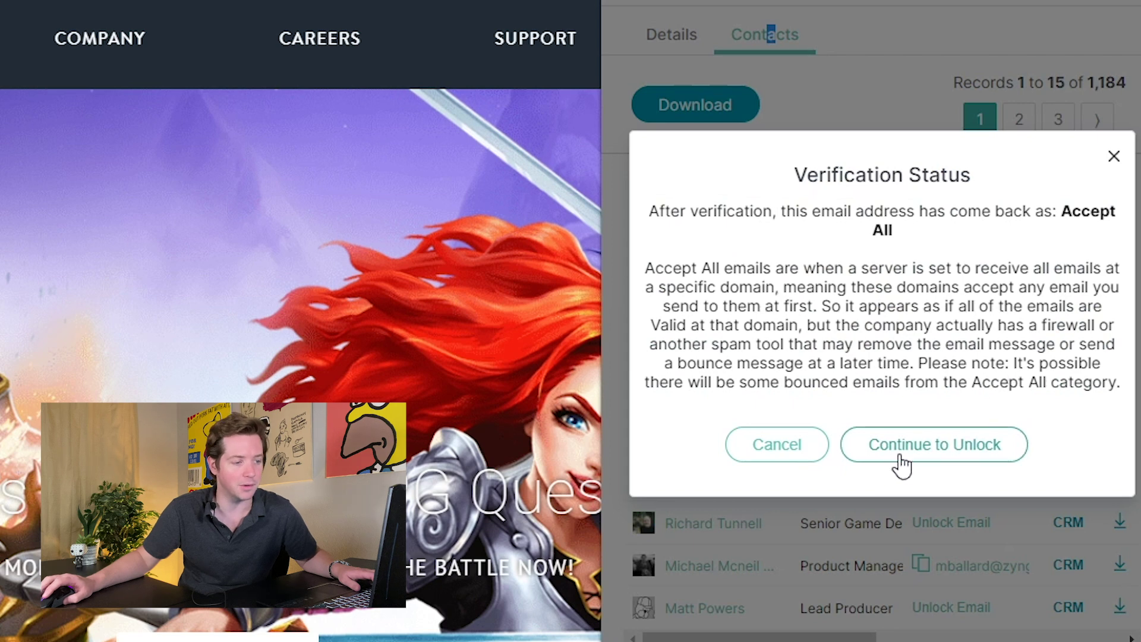
click(901, 462)
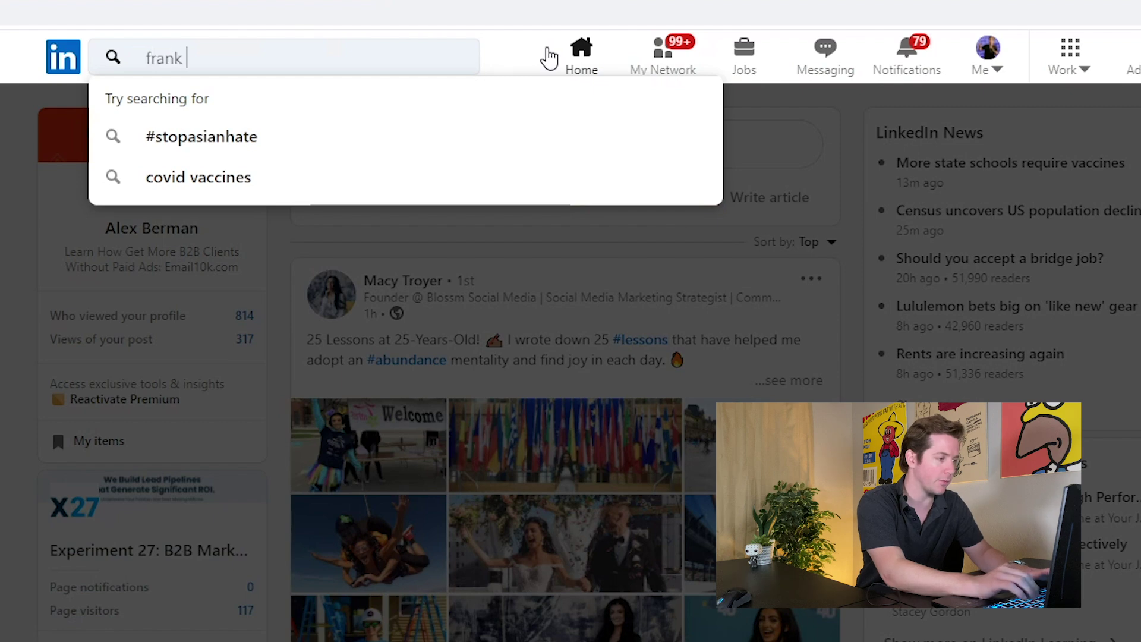
Open the Zynga CEO's LinkedIn profile and unlock his email through UpLead.
text(gib)
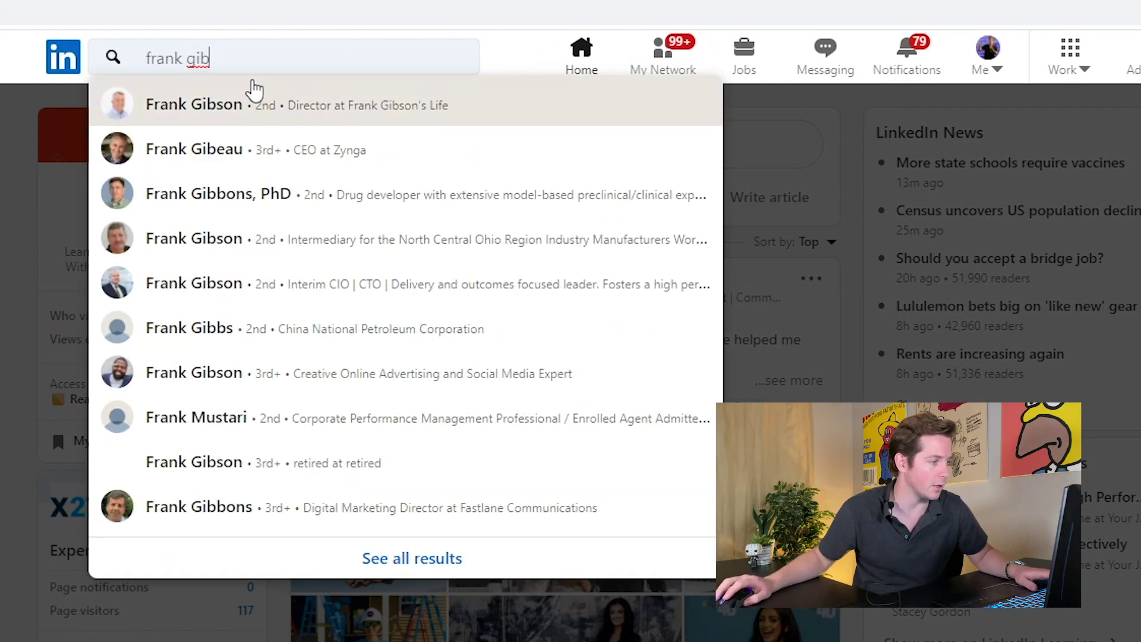
click(196, 149)
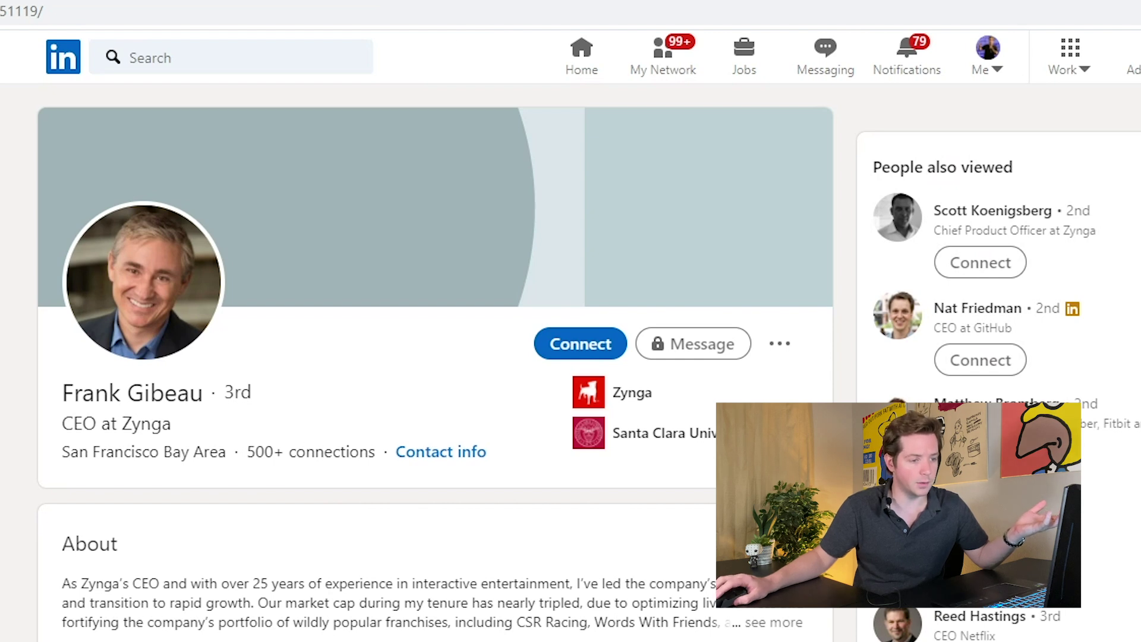
click(1038, 10)
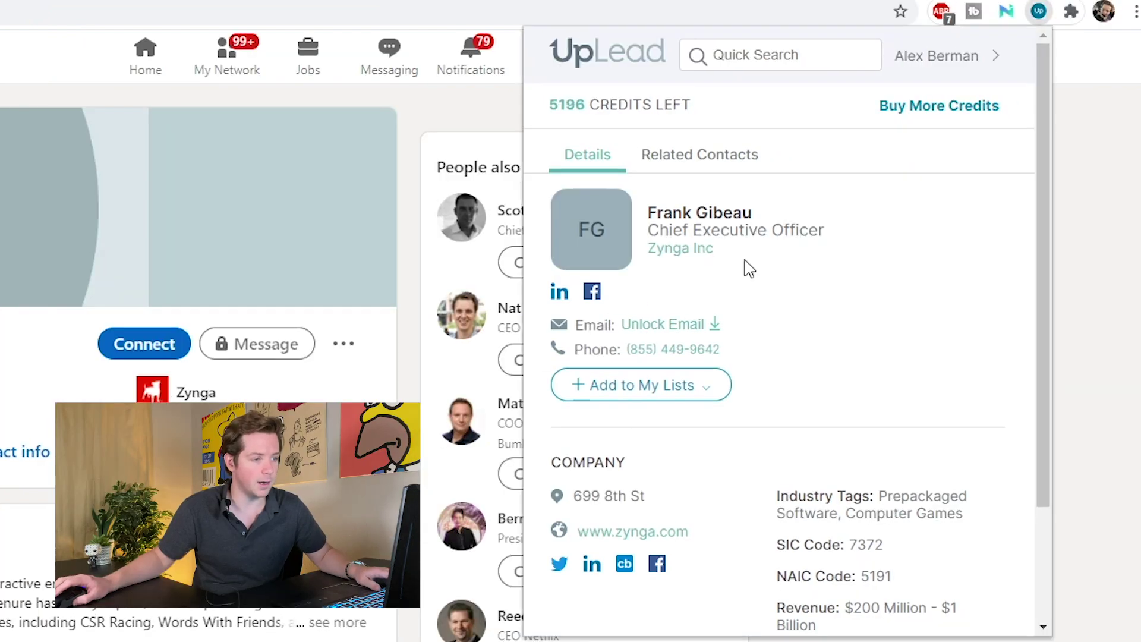
click(677, 339)
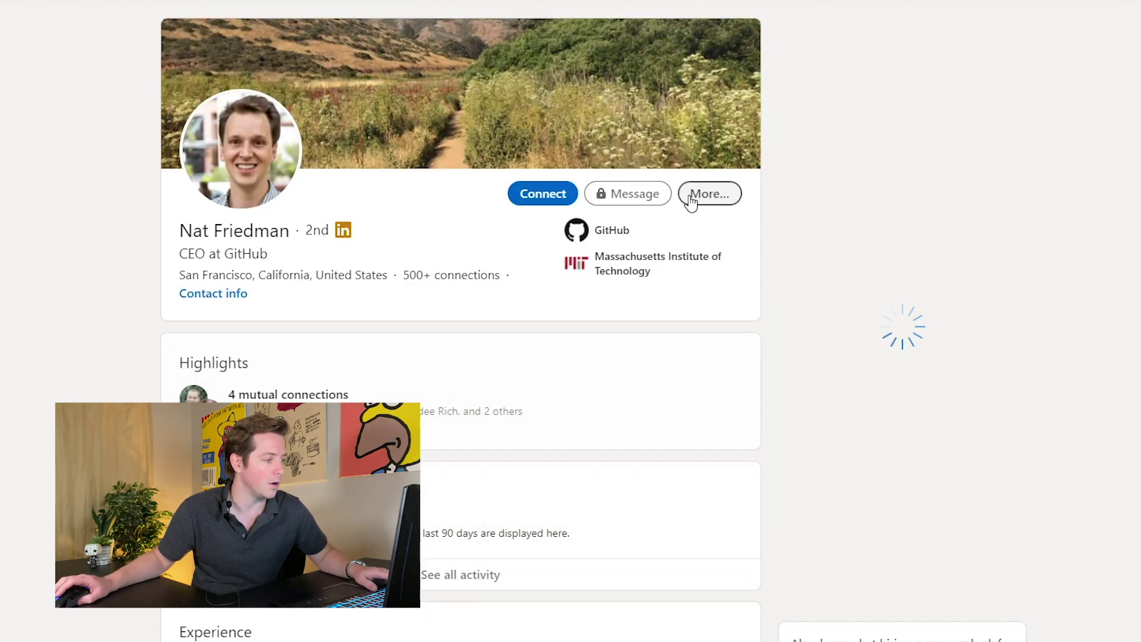
Unlock the GitHub CEO's email in UpLead and add him to the 'cbd' list.
scroll(1087, 178, down, 2)
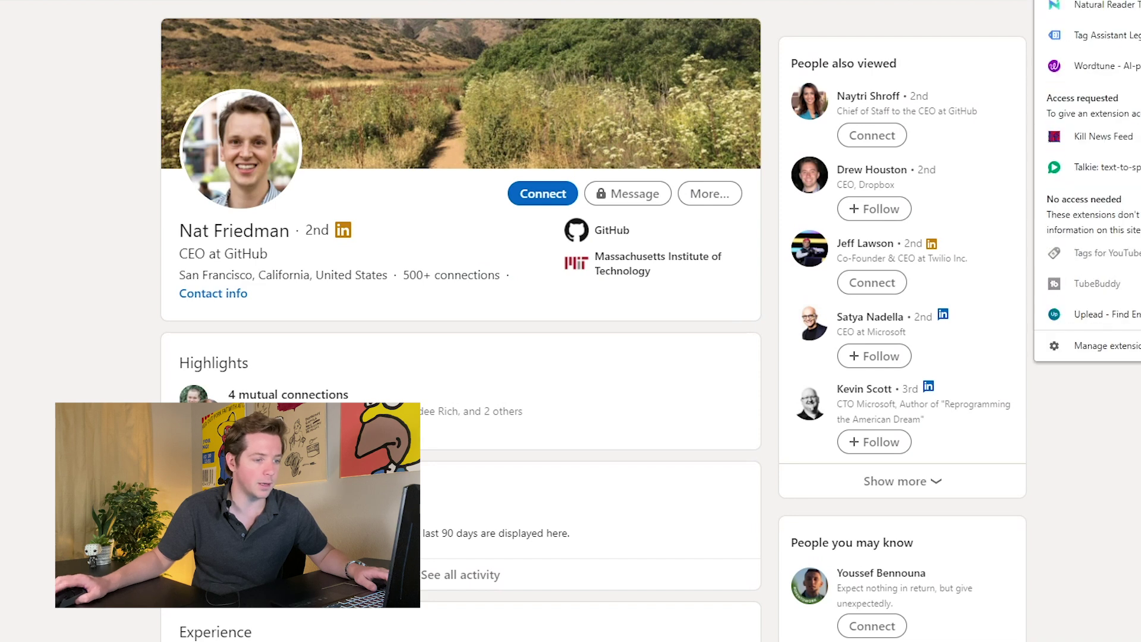
click(1087, 249)
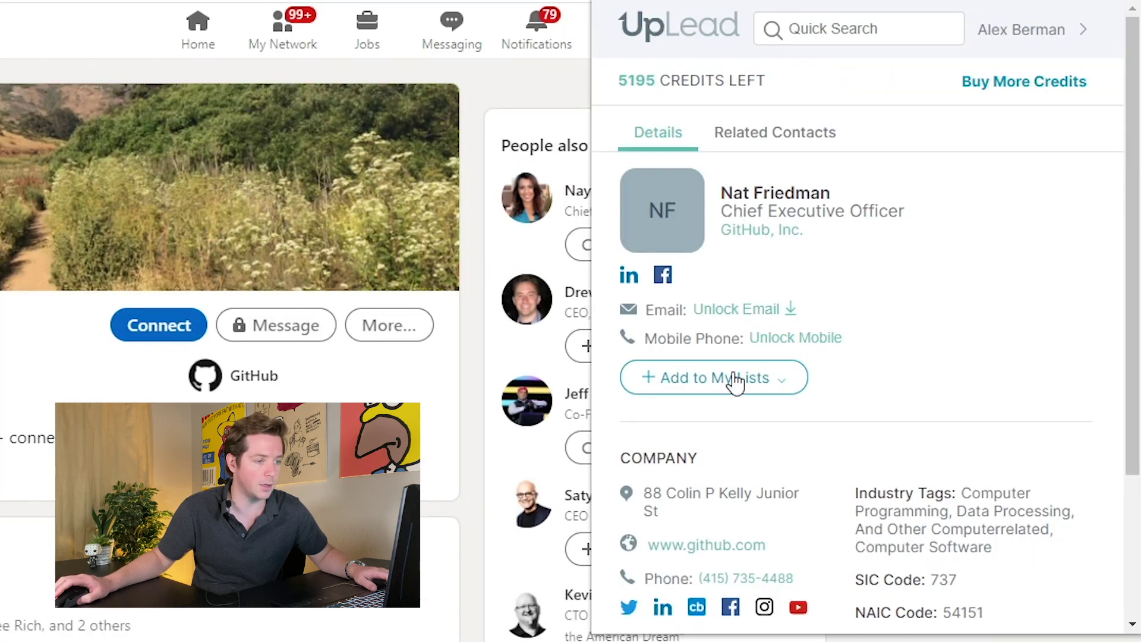
click(737, 310)
scroll(855, 356, down, 3)
click(713, 377)
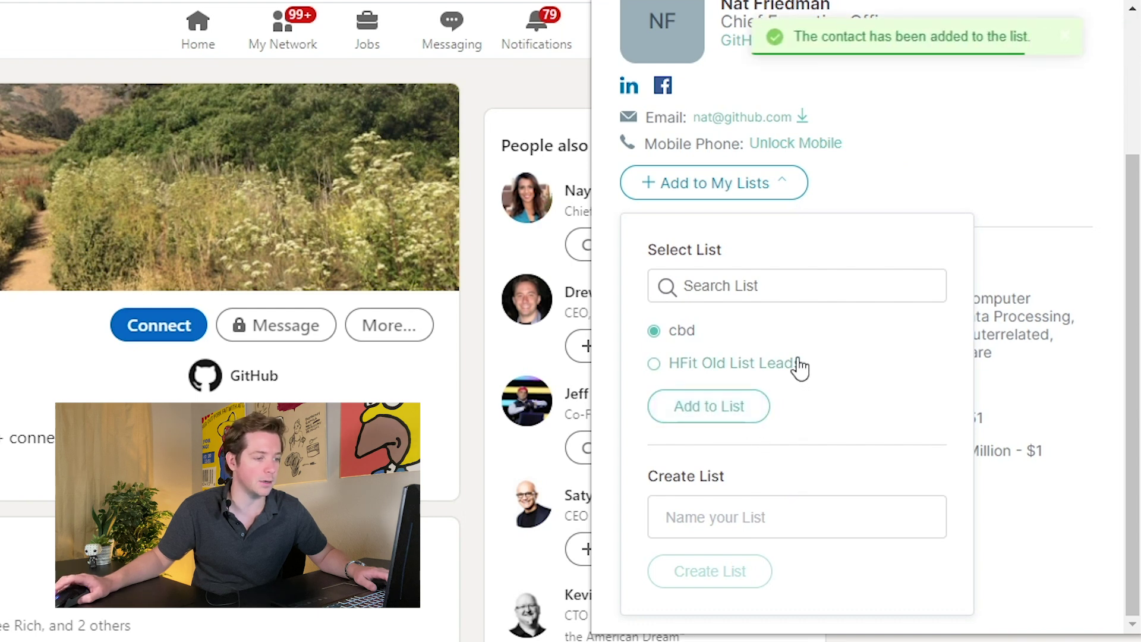
click(751, 486)
View the Microsoft CEO's LinkedIn profile, then open a new browser tab.
scroll(743, 469, down, 2)
scroll(731, 453, up, 2)
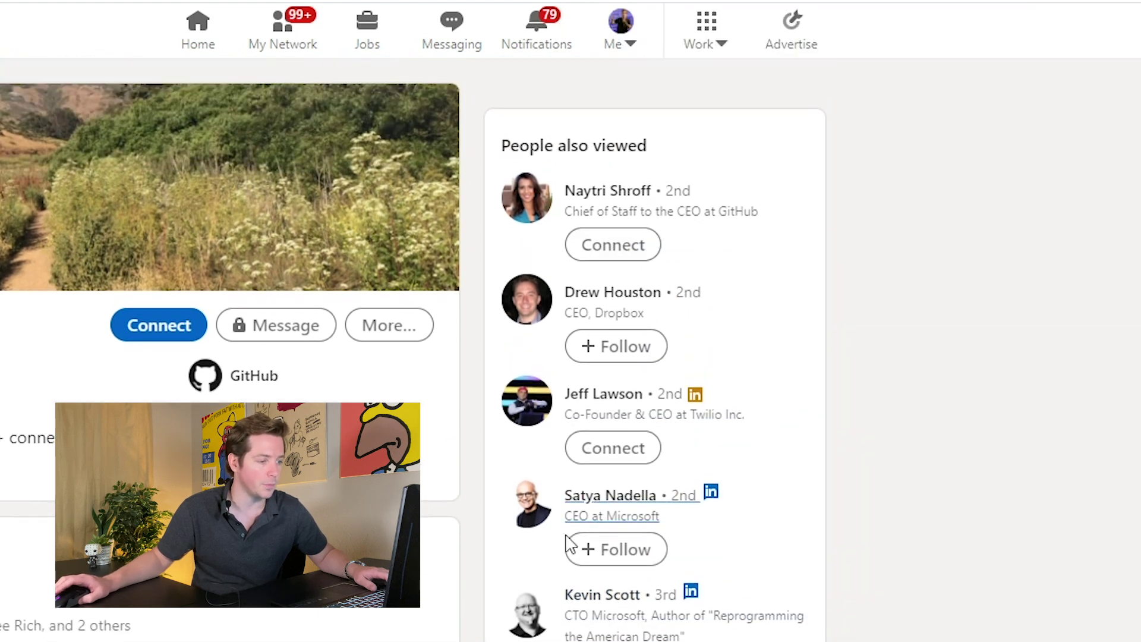
click(650, 516)
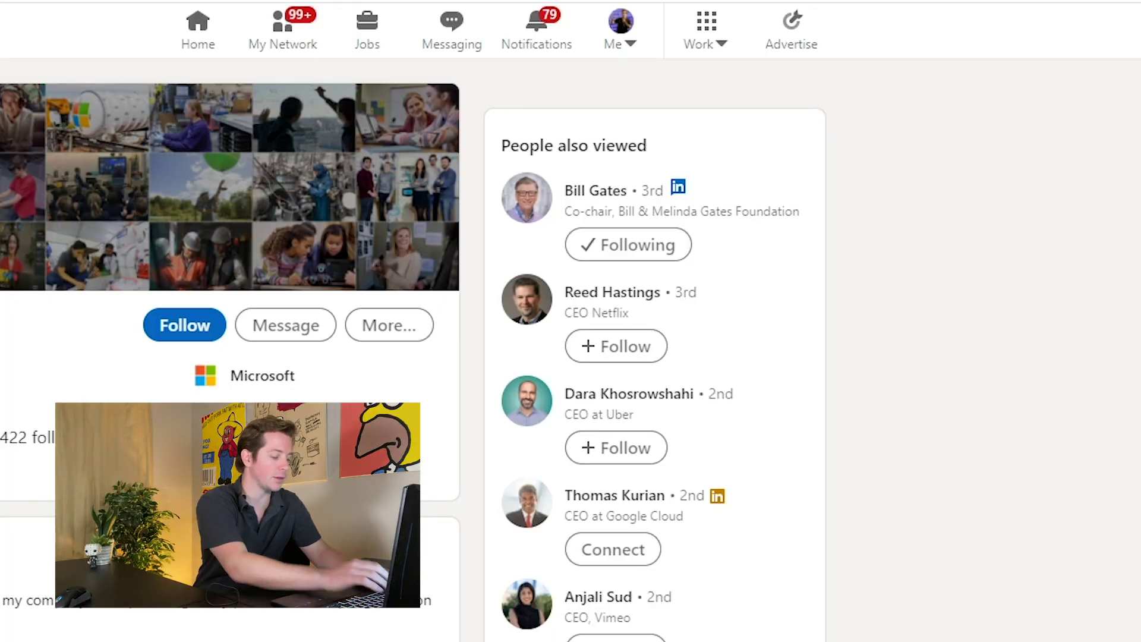
key(ctrl+t)
Open UpLead on walmart.com, review Walmart's company details, and list its 38,087 contacts.
key(Escape)
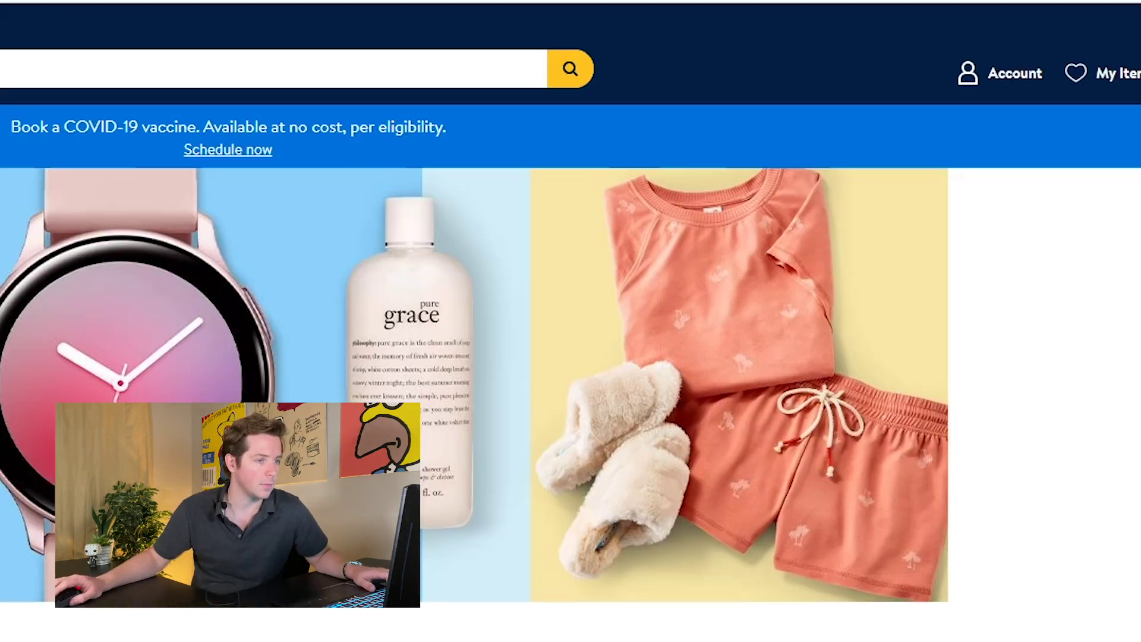
click(1100, 2)
scroll(980, 356, down, 3)
click(811, 466)
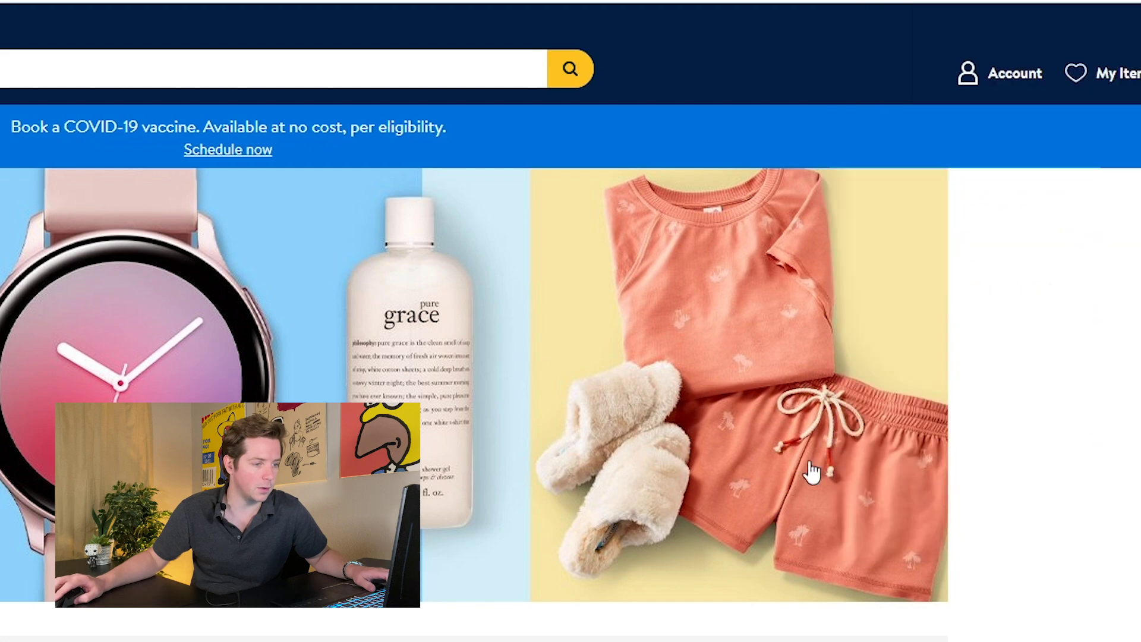
scroll(951, 285, down, 7)
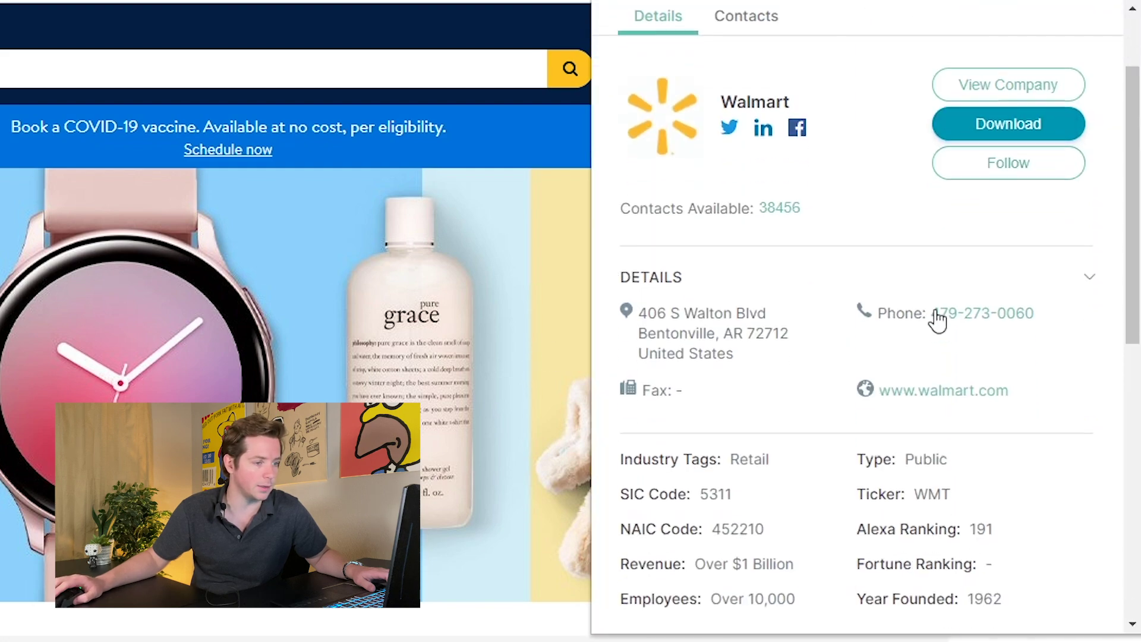
scroll(844, 216, up, 3)
scroll(830, 216, down, 1)
drag(794, 369, 646, 360)
click(646, 359)
scroll(883, 338, up, 5)
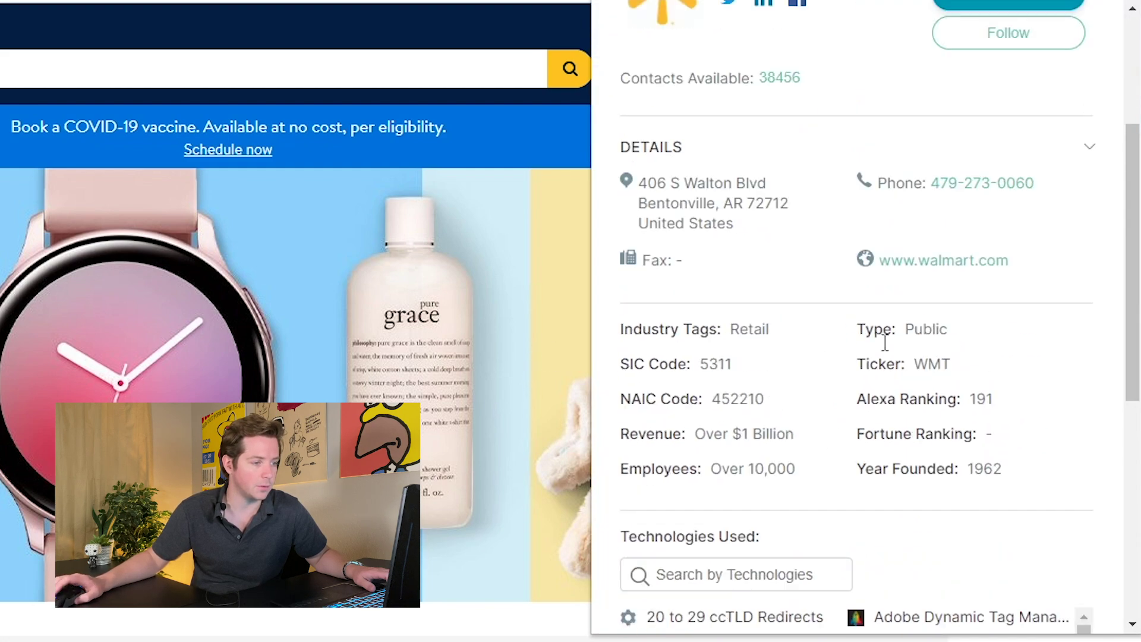
click(745, 135)
scroll(782, 338, down, 2)
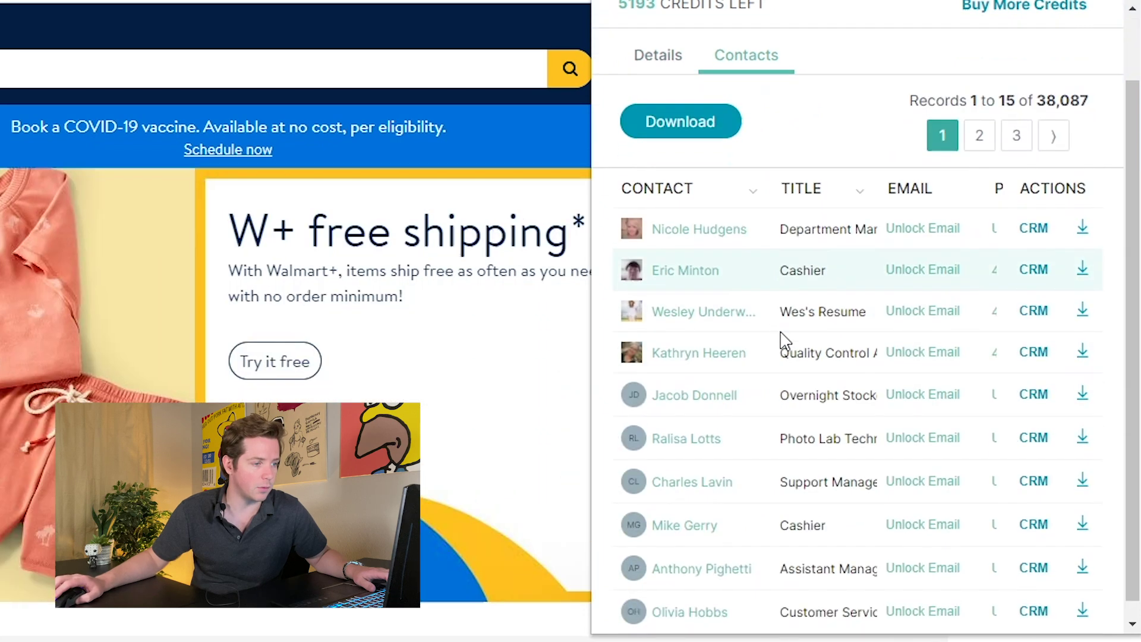